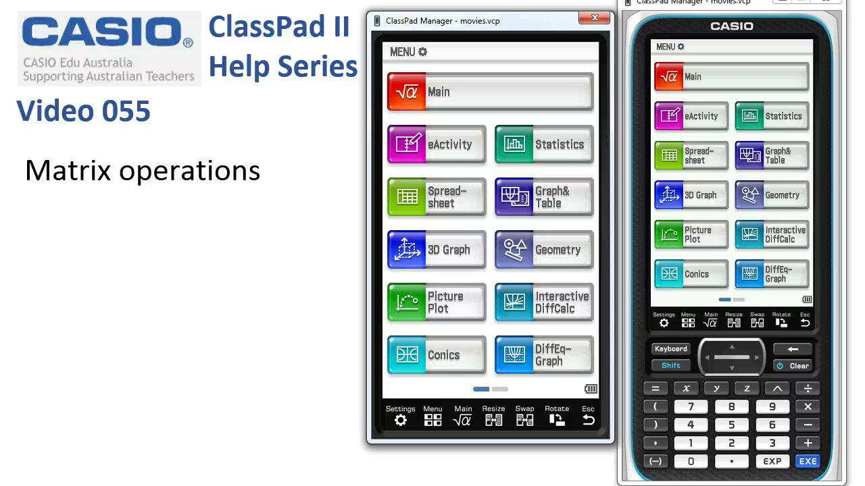
- Open the Main application and show the Math2 soft keypad with its matrix templates
left_click(473, 98)
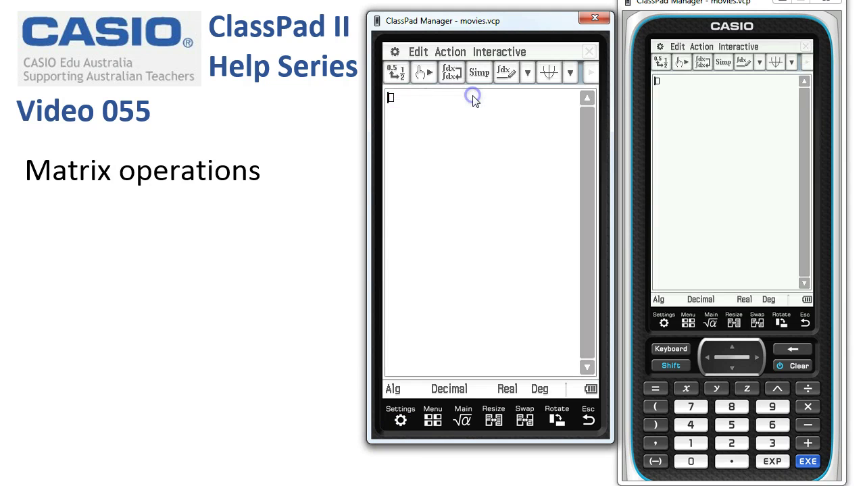
left_click(671, 350)
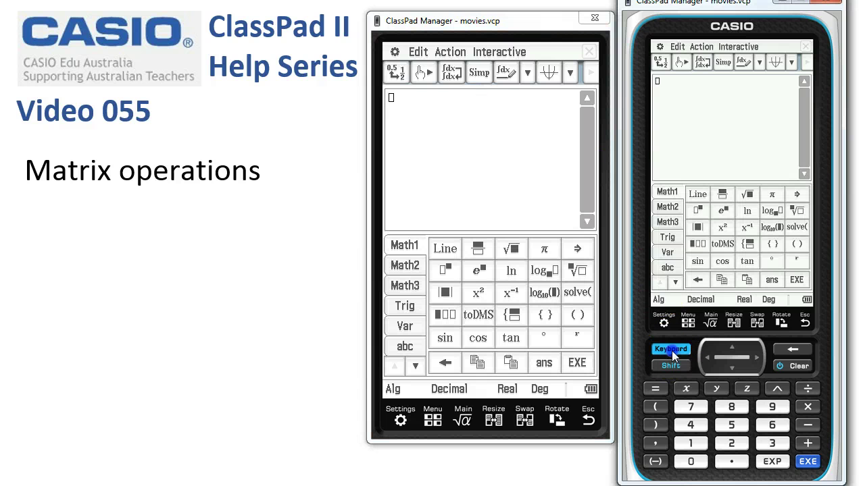
left_click(404, 266)
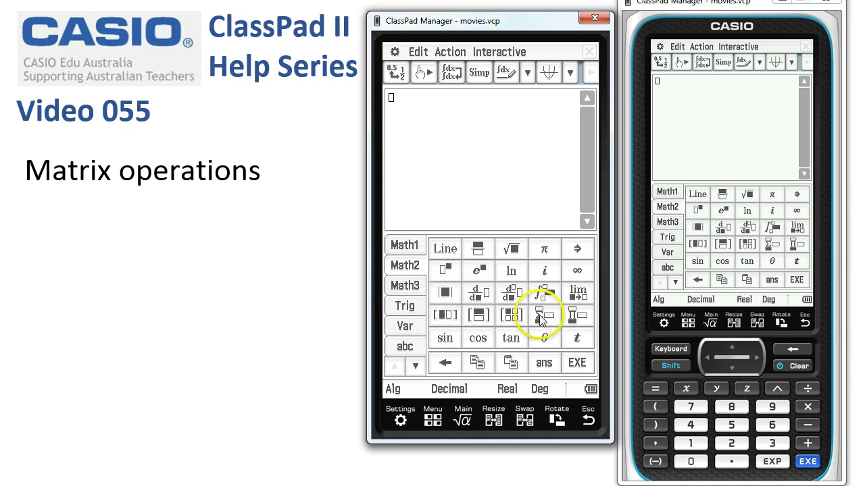
- Insert an empty matrix template into the entry line and widen it by two columns
left_click(443, 322)
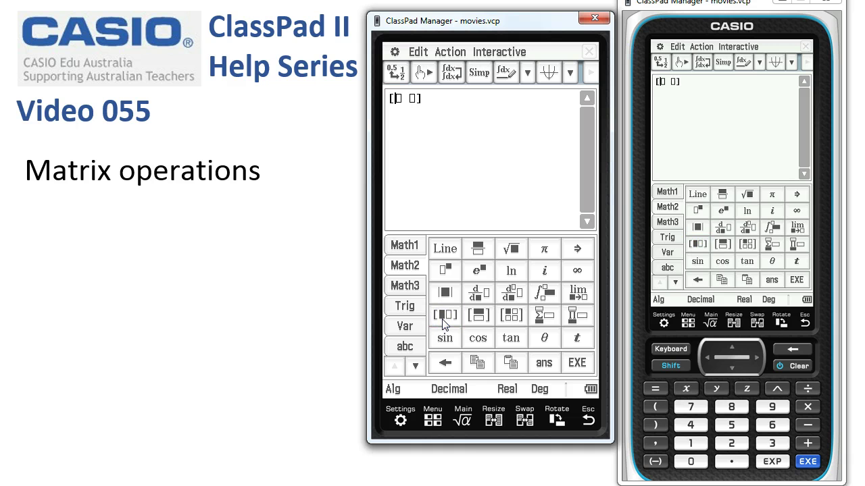
left_click(443, 323)
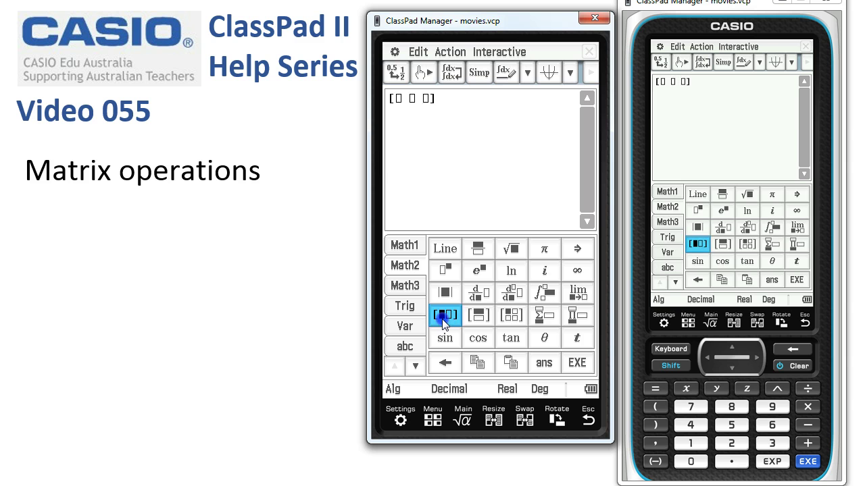
left_click(445, 323)
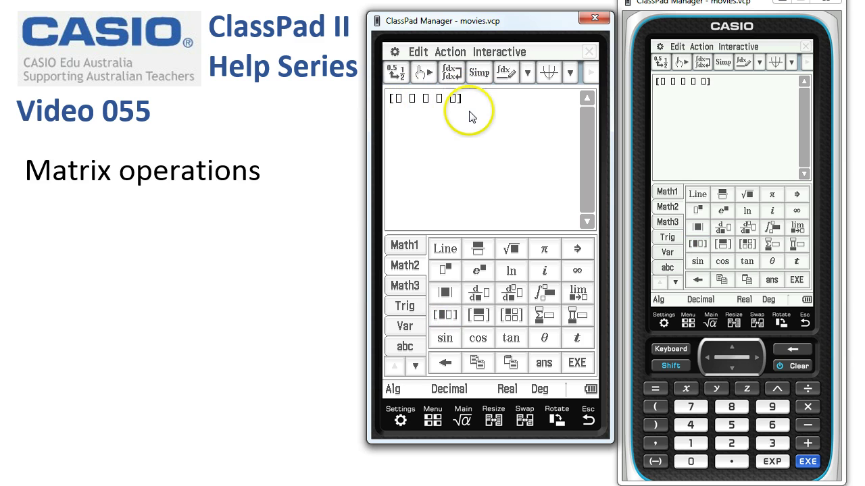
left_click(389, 101)
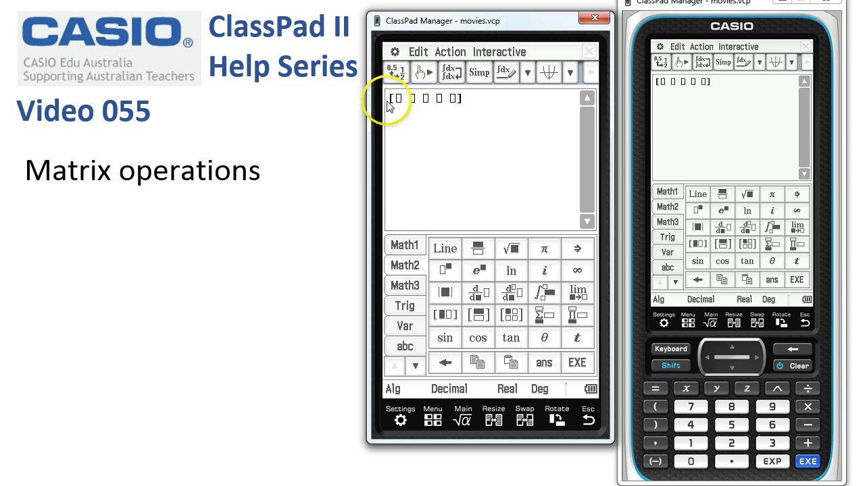
left_click(464, 100)
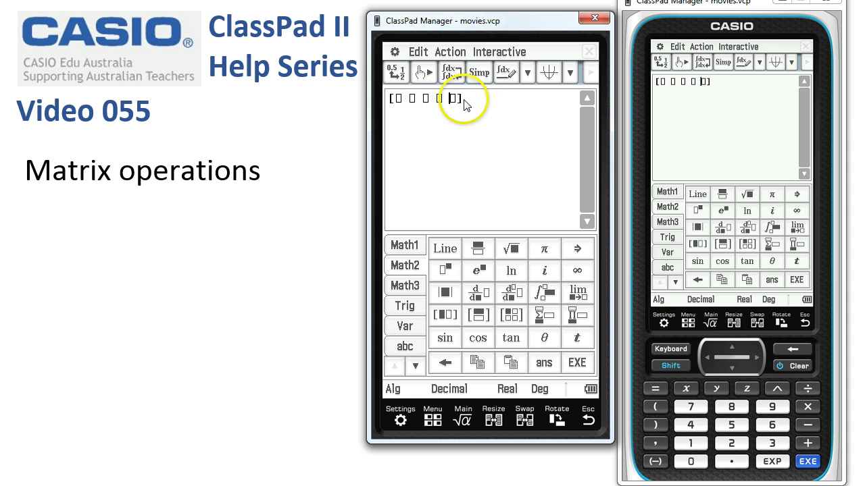
- Expand the blank matrix to 7 rows by 7 columns, then clear it from the entry line
left_click(478, 315)
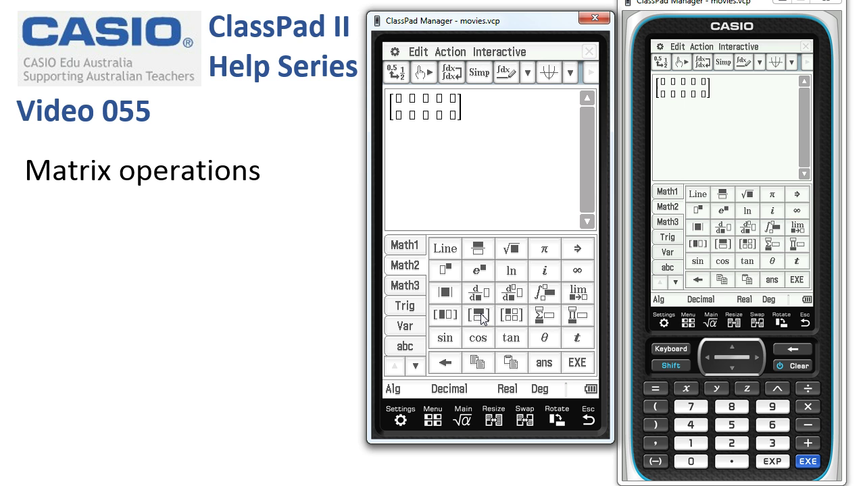
left_click(479, 314)
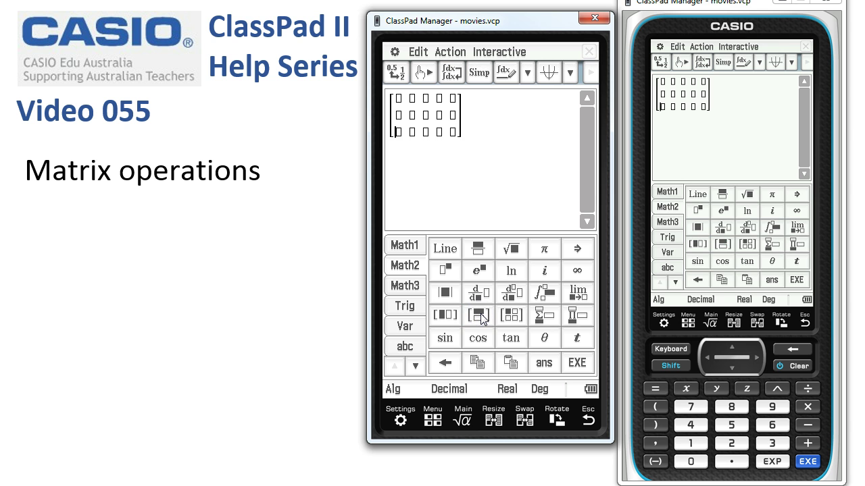
left_click(478, 315)
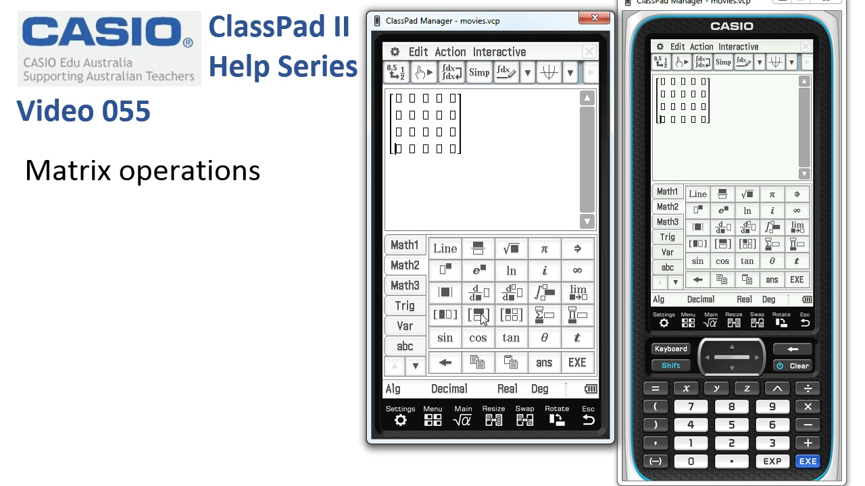
left_click(478, 315)
left_click(478, 314)
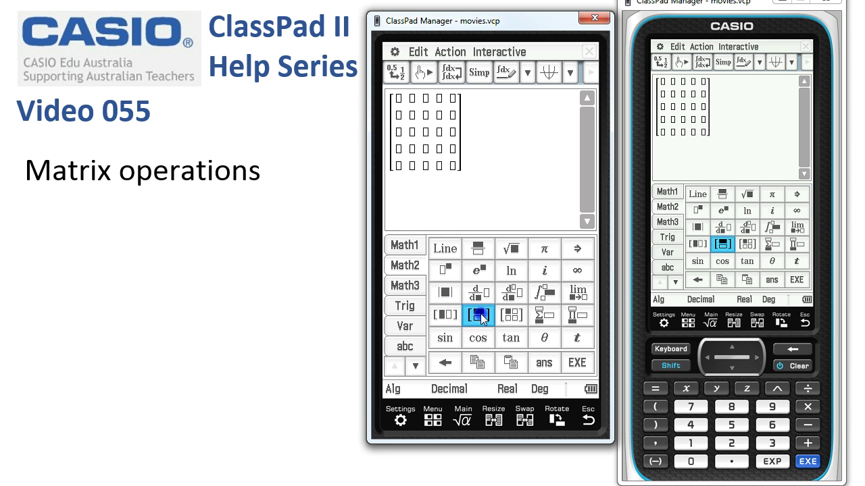
left_click(449, 315)
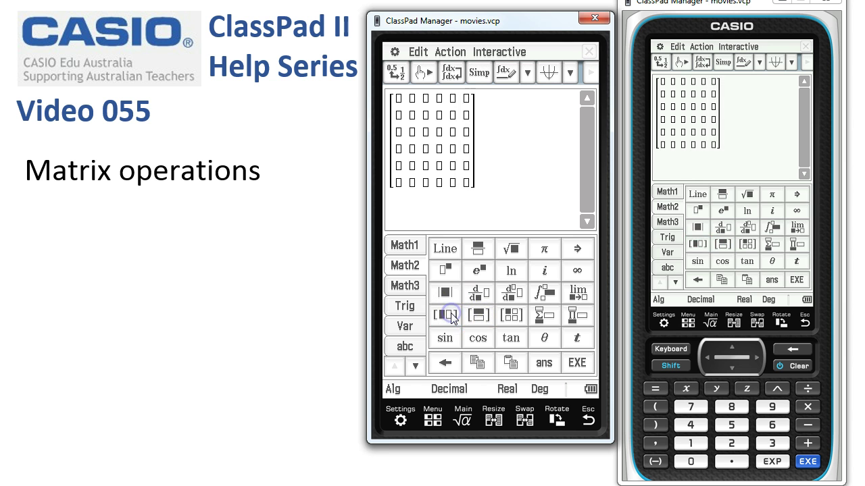
left_click(476, 316)
left_click(448, 316)
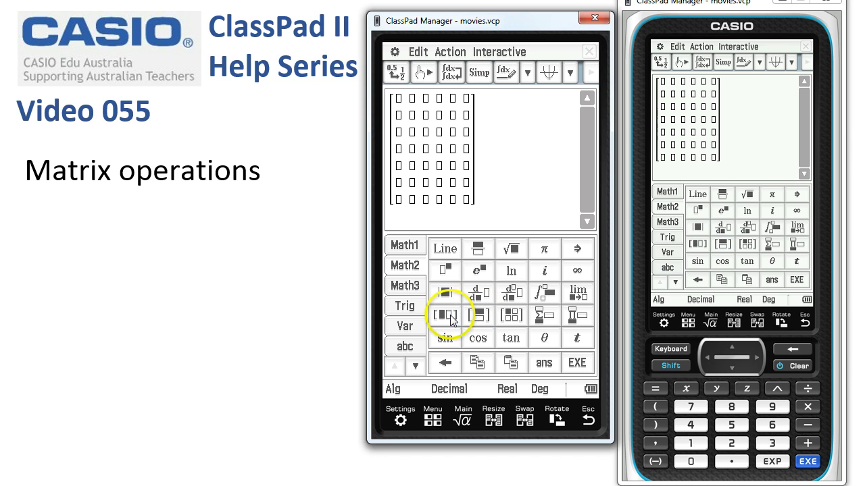
left_click(795, 365)
left_click(409, 112)
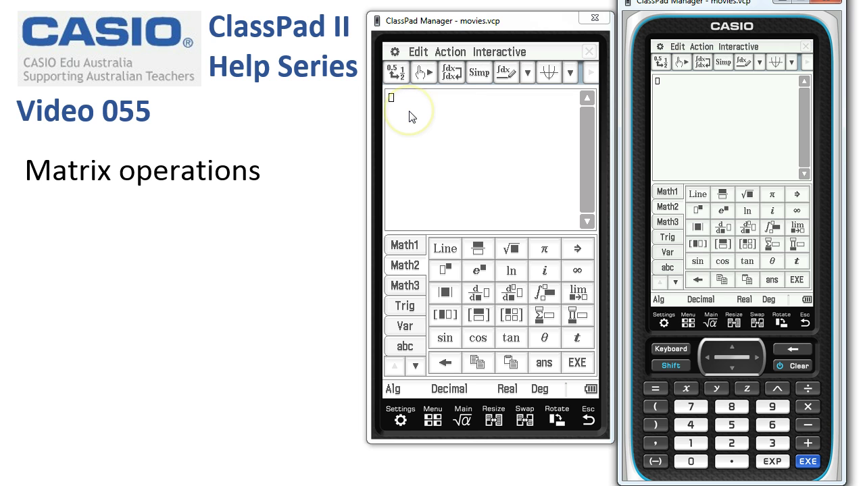
left_click(515, 316)
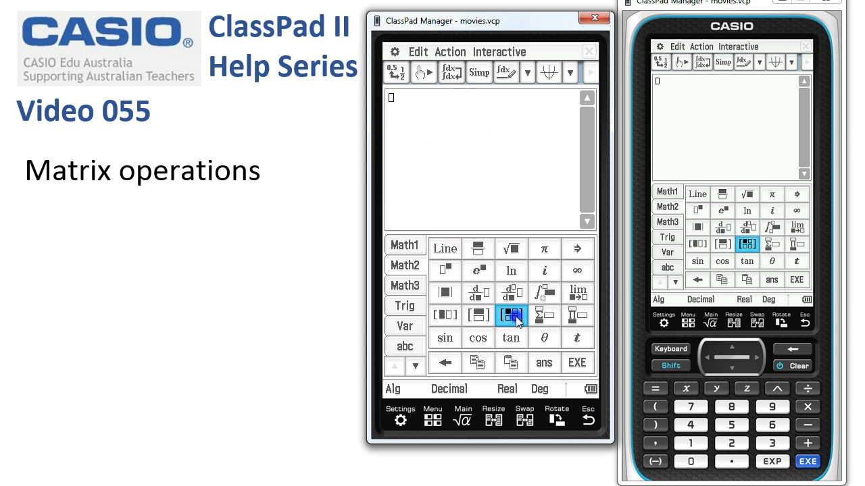
left_click(516, 319)
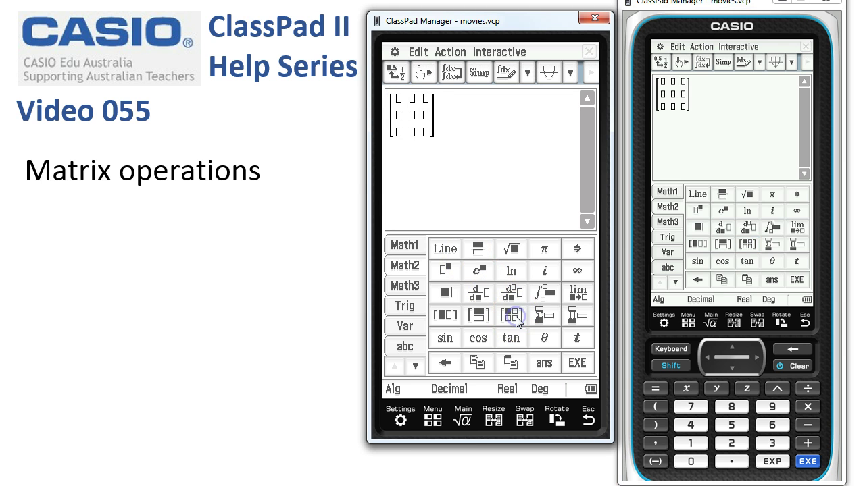
left_click(516, 321)
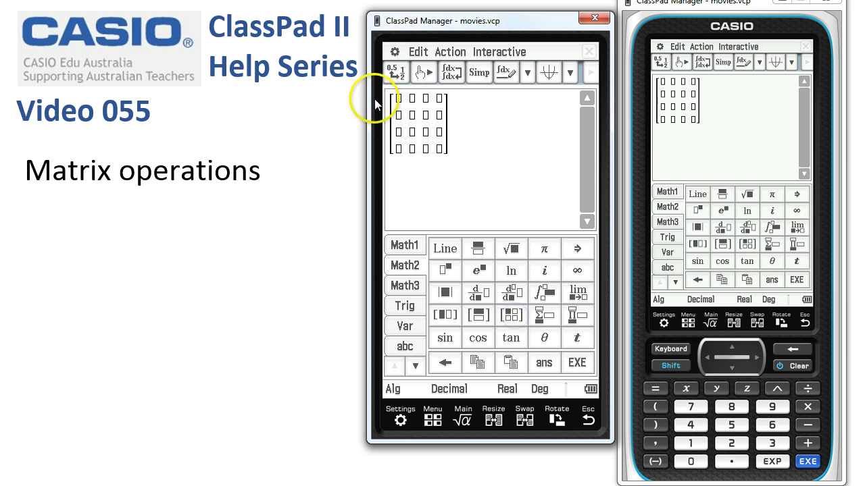
left_click(791, 366)
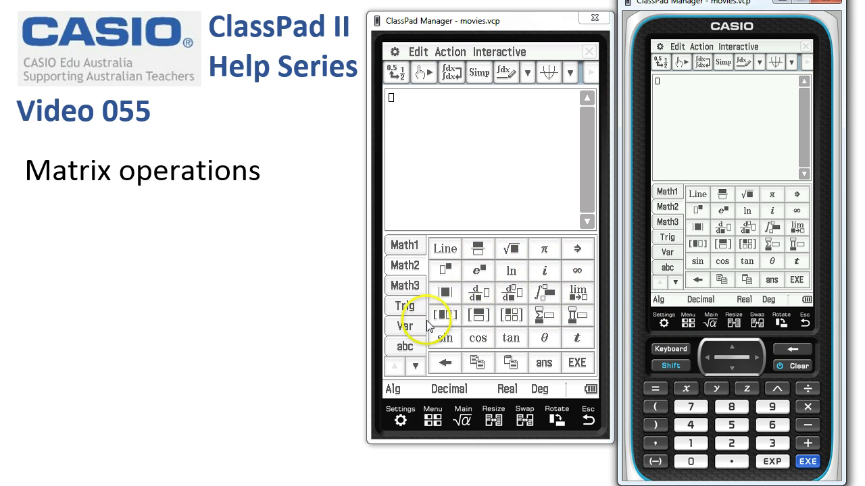
- Enter 3[1;2] in the entry line using the column-matrix template
left_click(777, 448)
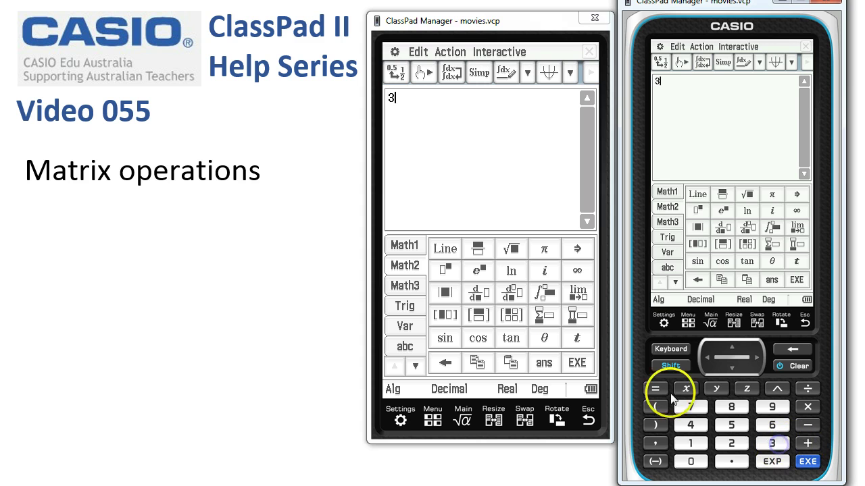
left_click(477, 315)
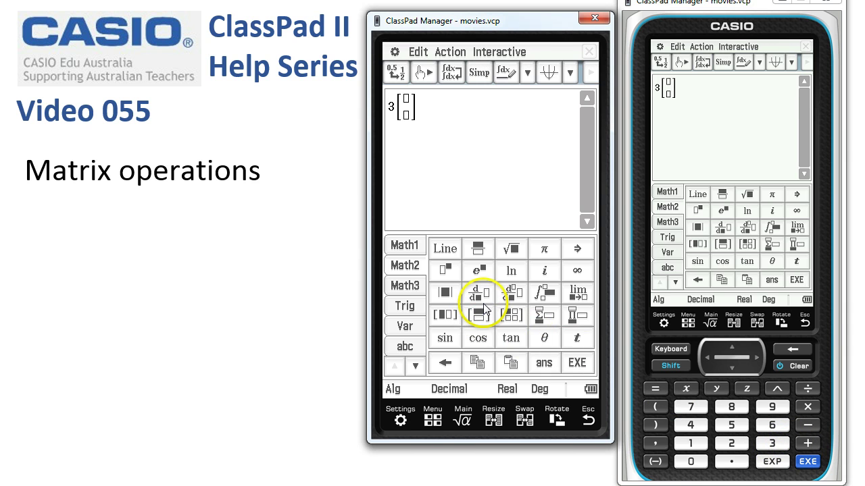
left_click(692, 444)
left_click(731, 368)
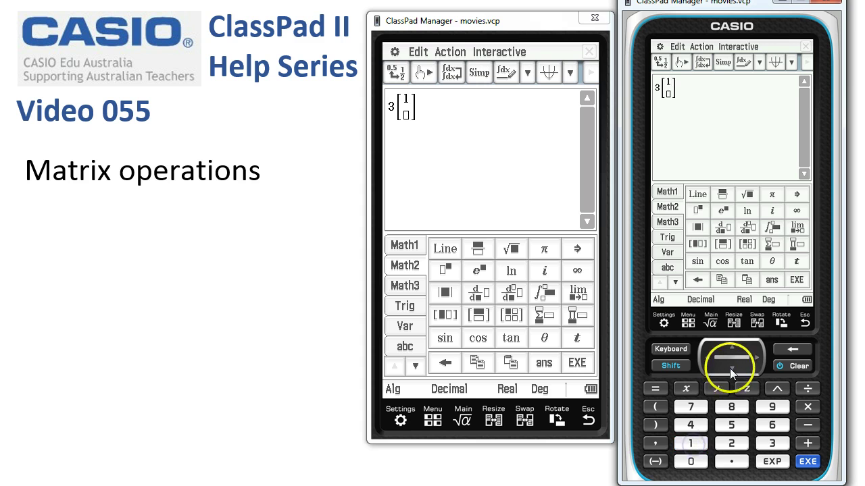
left_click(731, 445)
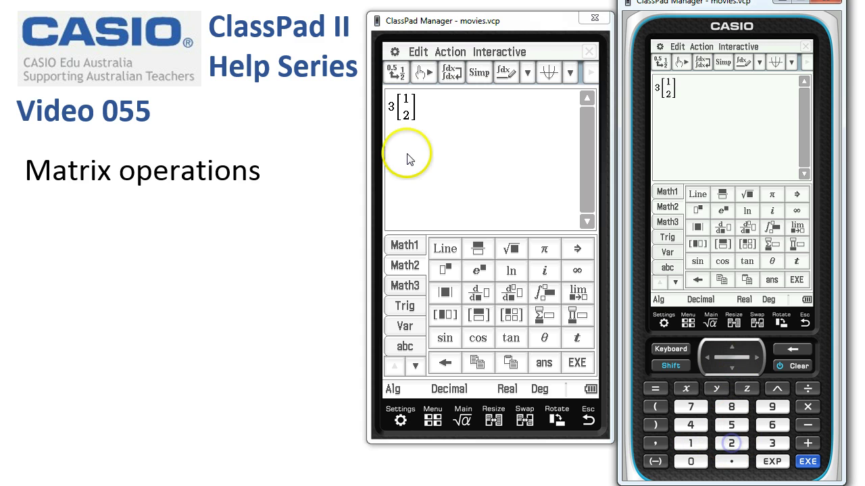
left_click(432, 113)
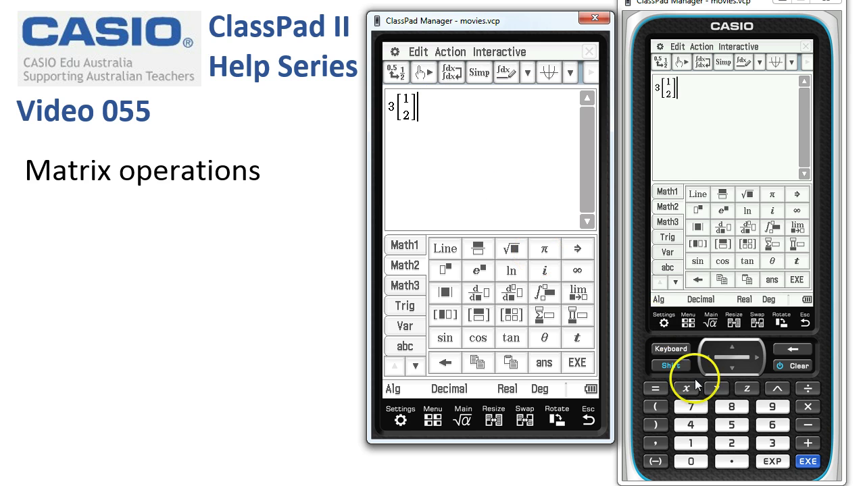
- Append +4[2;5] and evaluate, giving the column matrix [11;26]
left_click(808, 443)
left_click(690, 425)
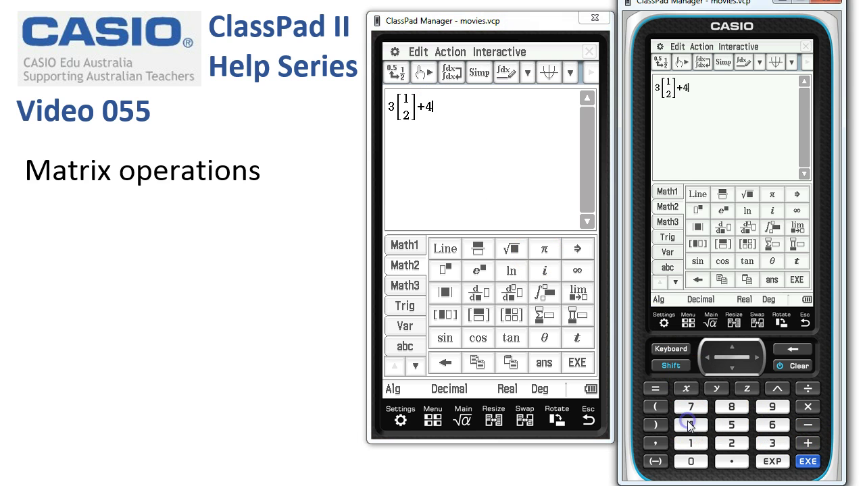
left_click(478, 316)
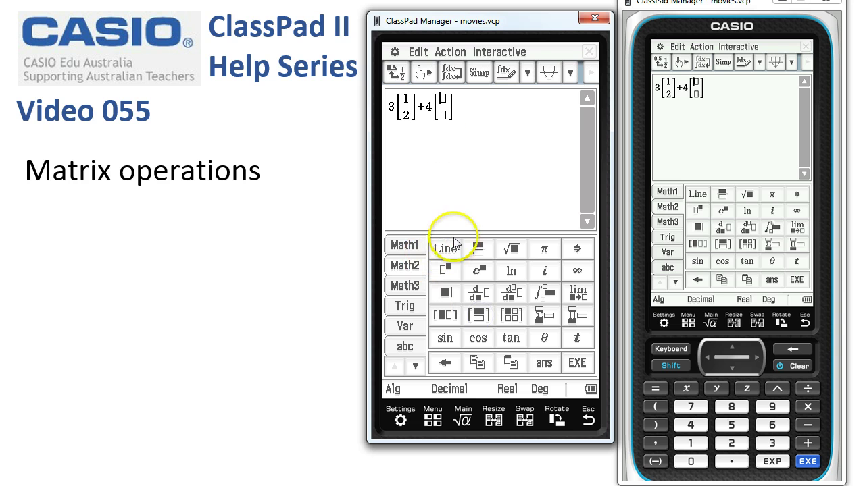
left_click(730, 444)
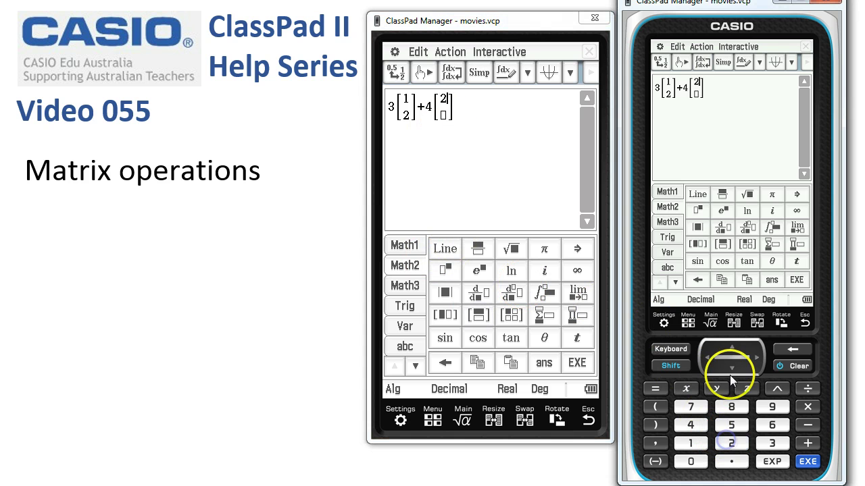
left_click(732, 368)
left_click(731, 424)
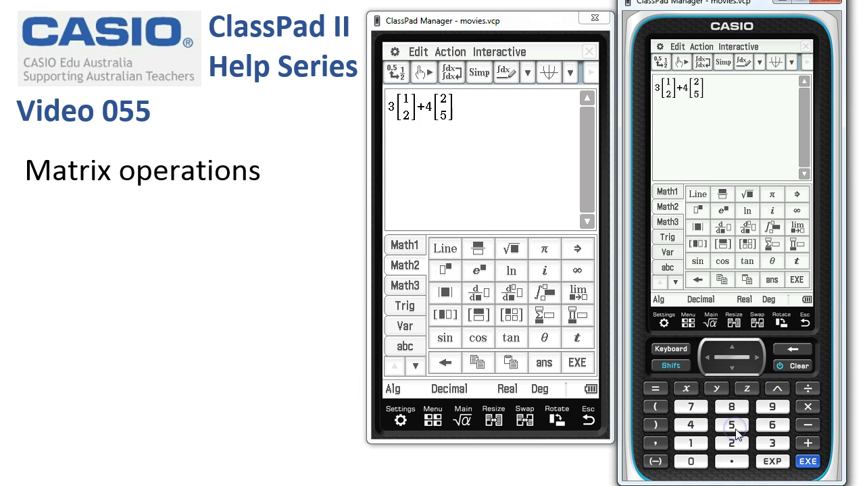
left_click(577, 363)
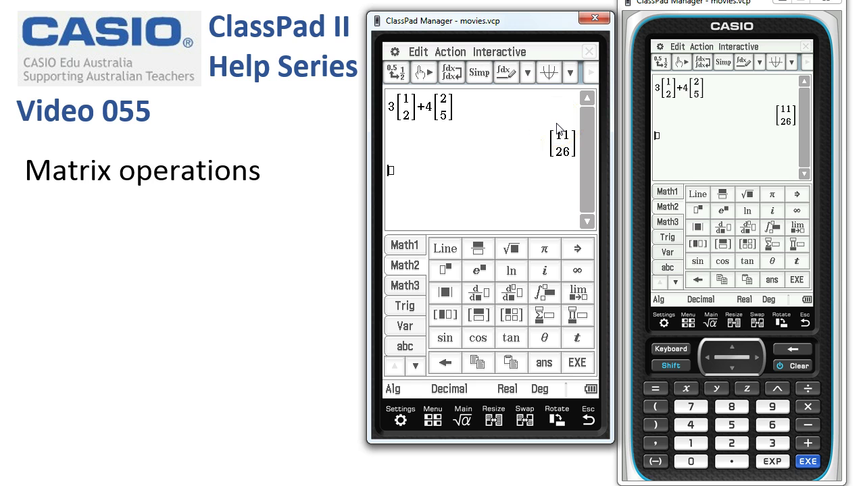
- Enter the 2x2 matrix [2 1;6 4] in the entry line
left_click(512, 315)
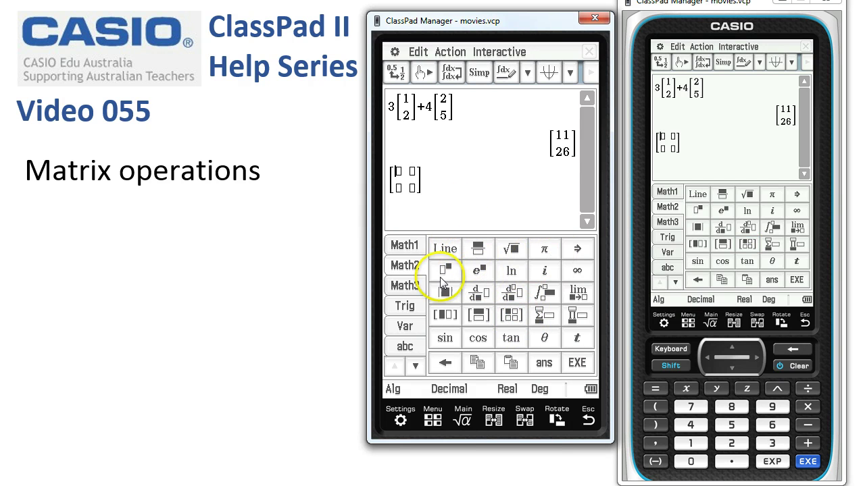
left_click(731, 443)
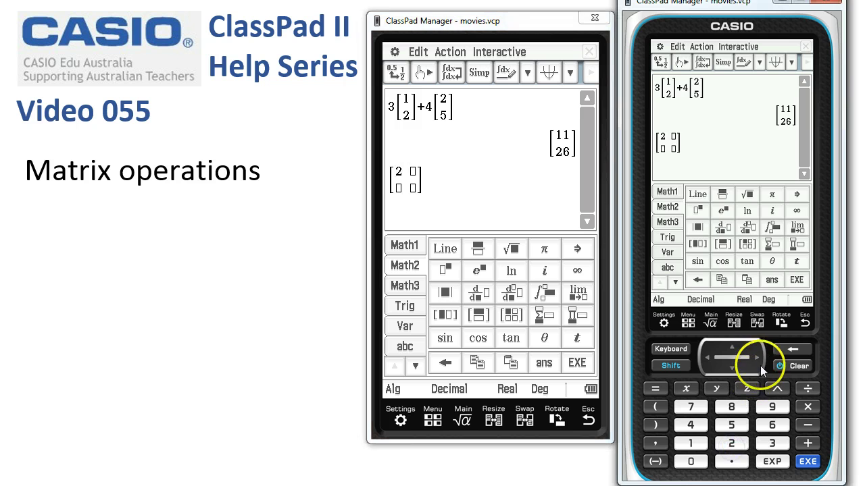
left_click(690, 443)
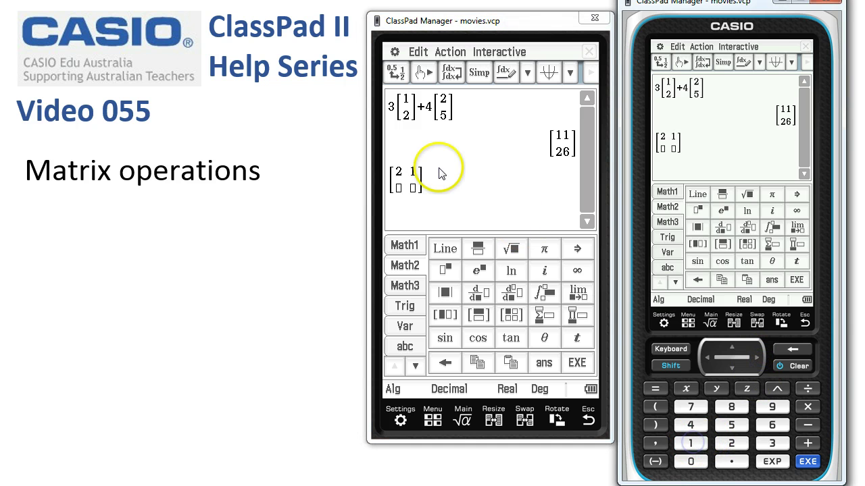
left_click(398, 189)
left_click(771, 425)
left_click(757, 356)
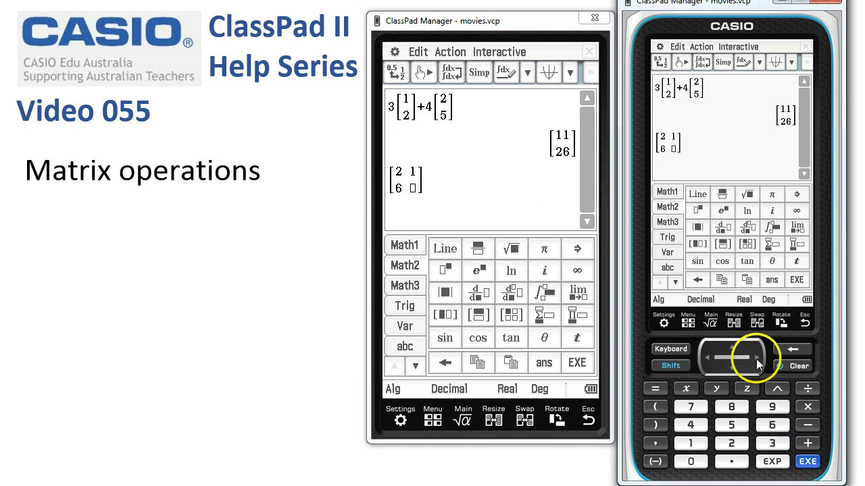
left_click(691, 424)
- Drag the [11;26] result after the matrix and evaluate the product [48;170]
left_click(444, 180)
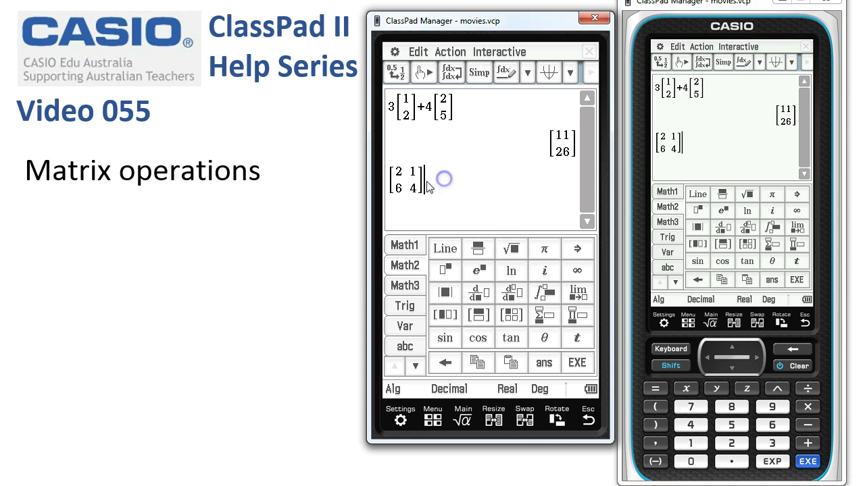
left_click(567, 144)
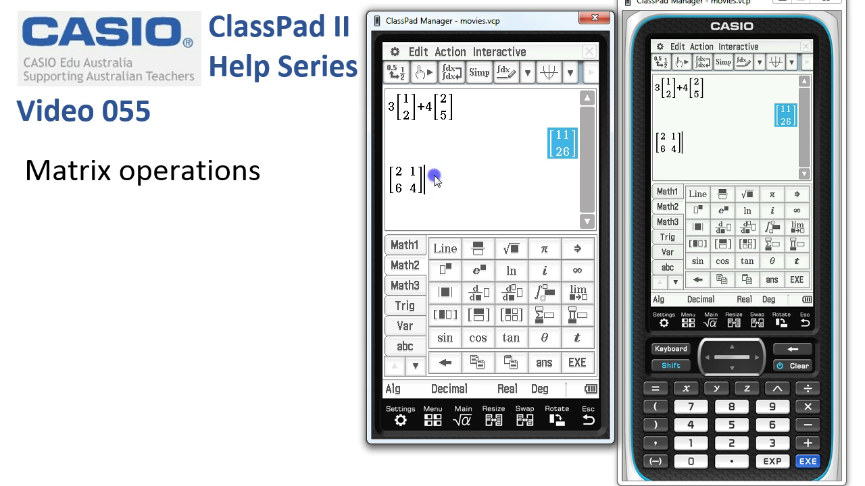
left_click_drag(434, 179, 435, 180)
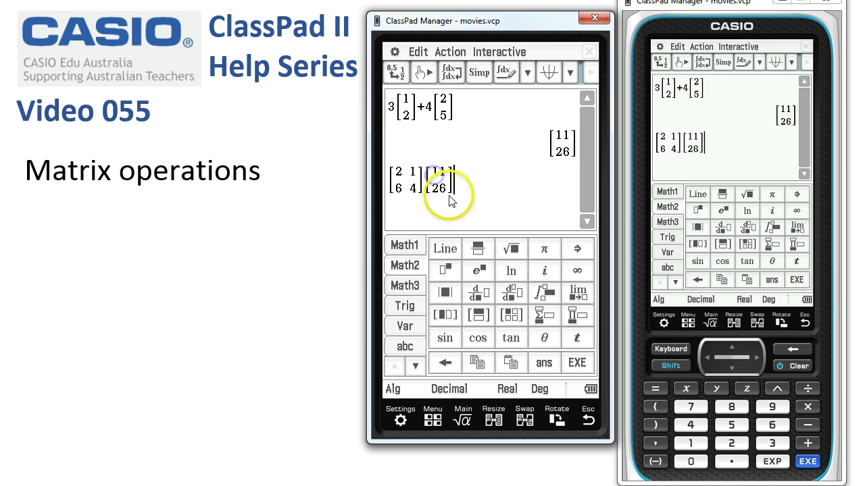
left_click(588, 374)
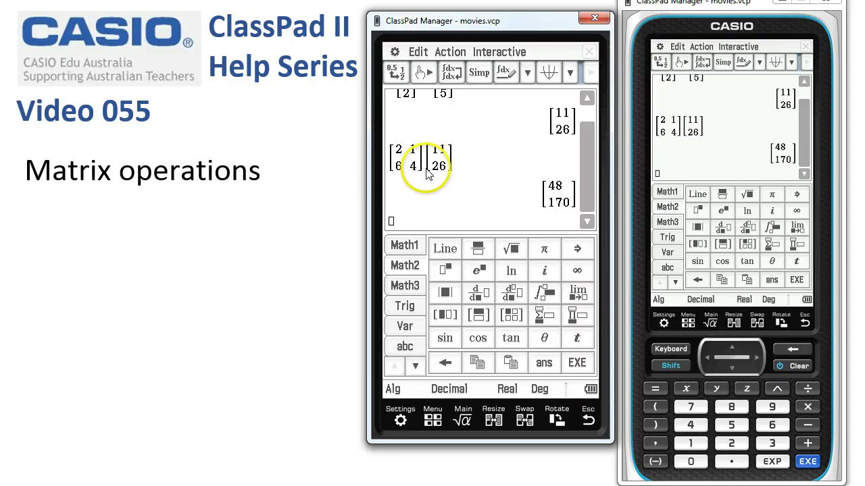
- Copy [2 1;6 4] from history into the entry line and evaluate it
left_click_drag(432, 162, 382, 168)
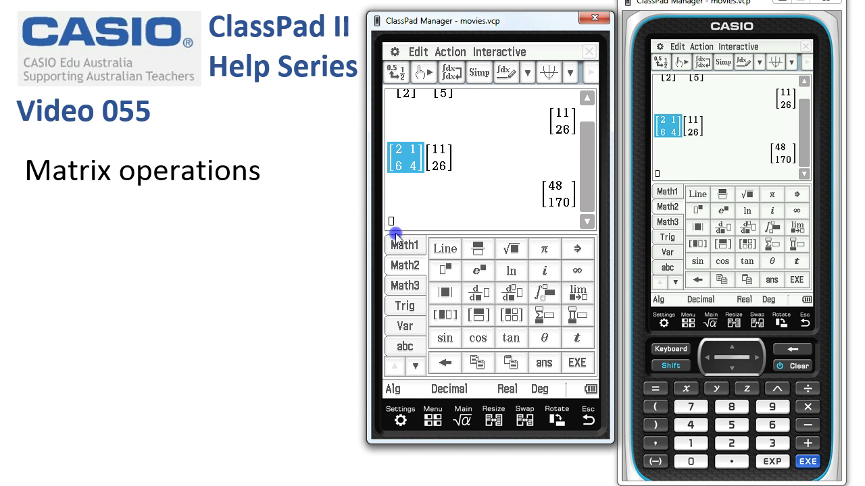
left_click_drag(395, 233, 392, 223)
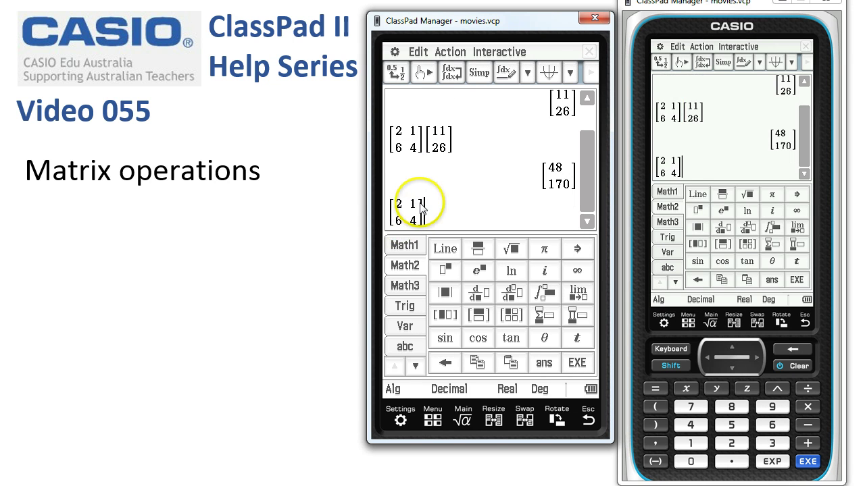
left_click(577, 363)
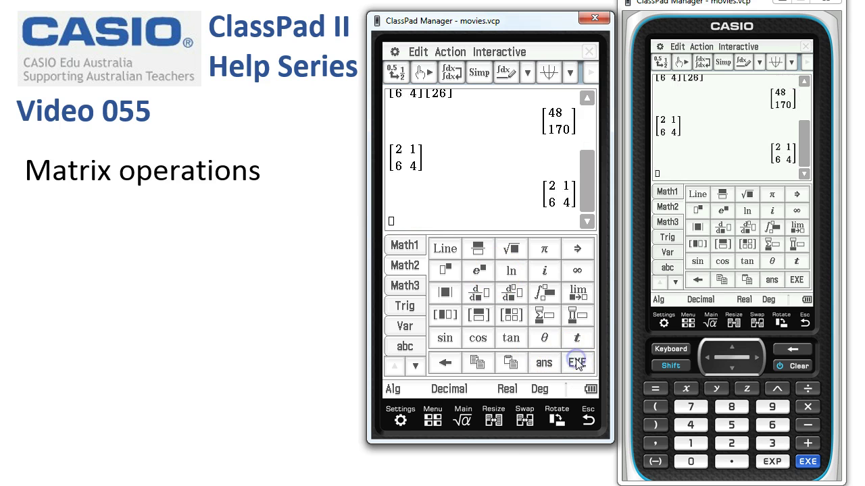
- Apply det from the Action > Matrix menu, giving the determinant 2
left_click(453, 54)
left_click(462, 154)
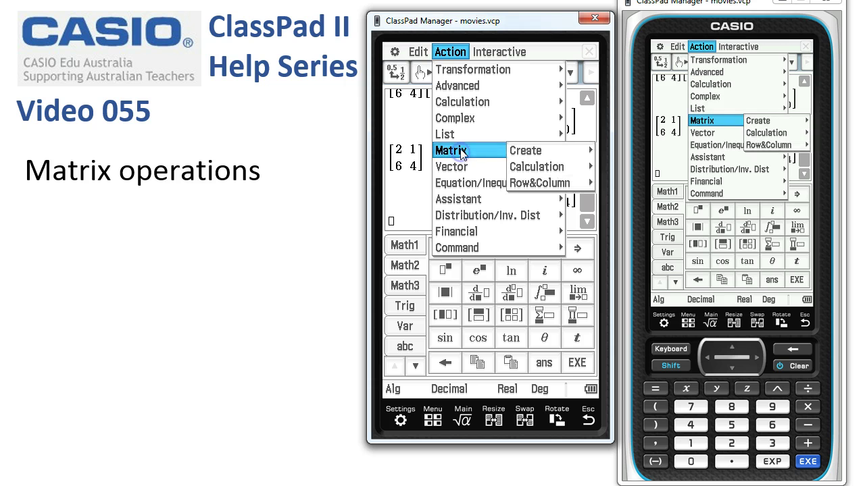
mouse_move(510, 164)
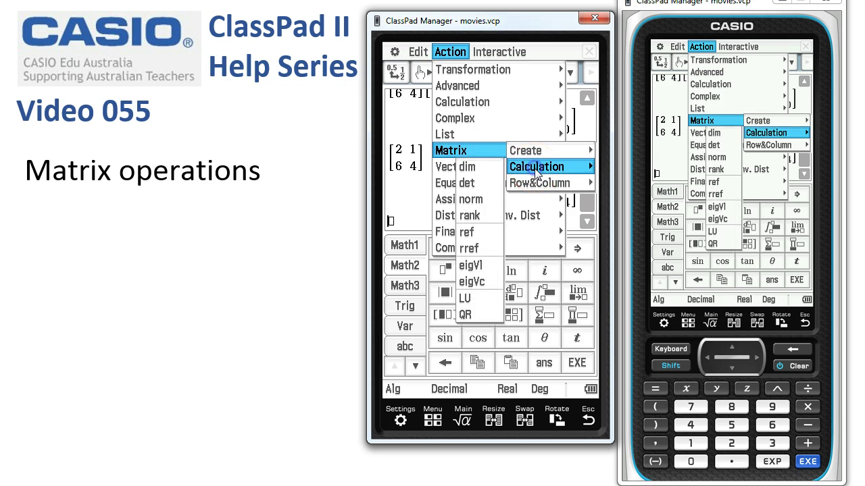
left_click(475, 187)
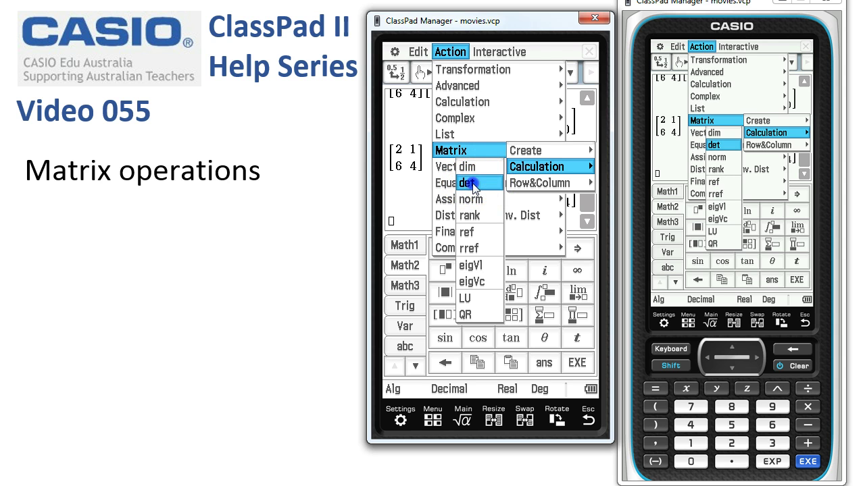
left_click(578, 363)
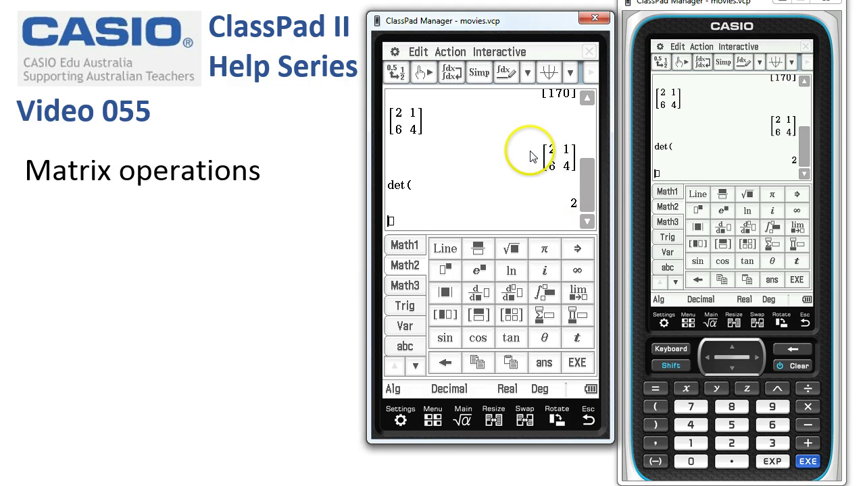
- Evaluate [2 1;6 4]^-1 as [2 −0.5; −3 1], then copy [2 1;6 4] into a new entry
left_click(555, 168)
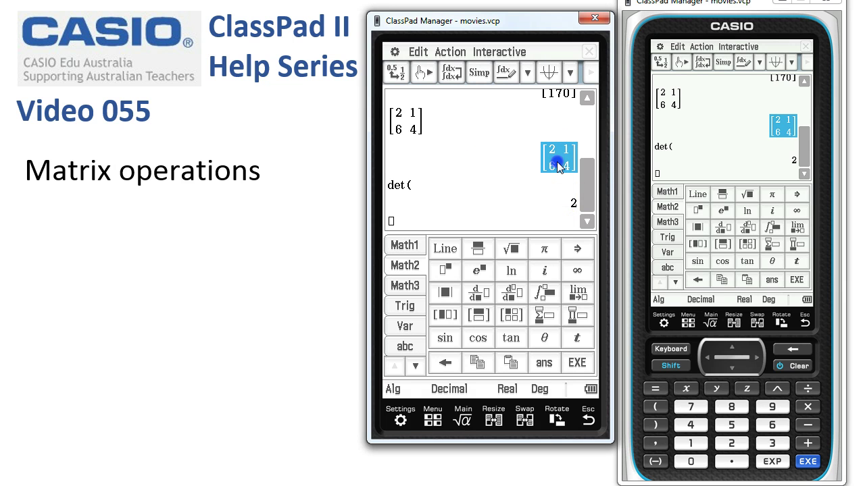
left_click_drag(415, 225, 414, 226)
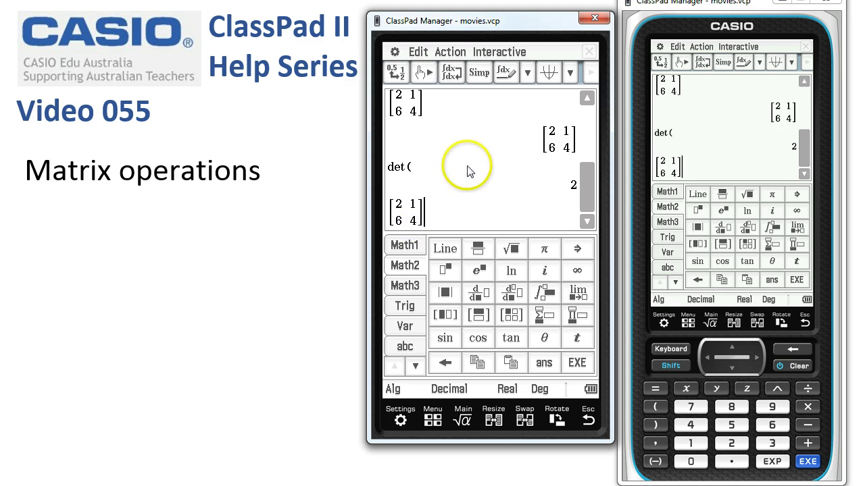
left_click(777, 389)
left_click(803, 425)
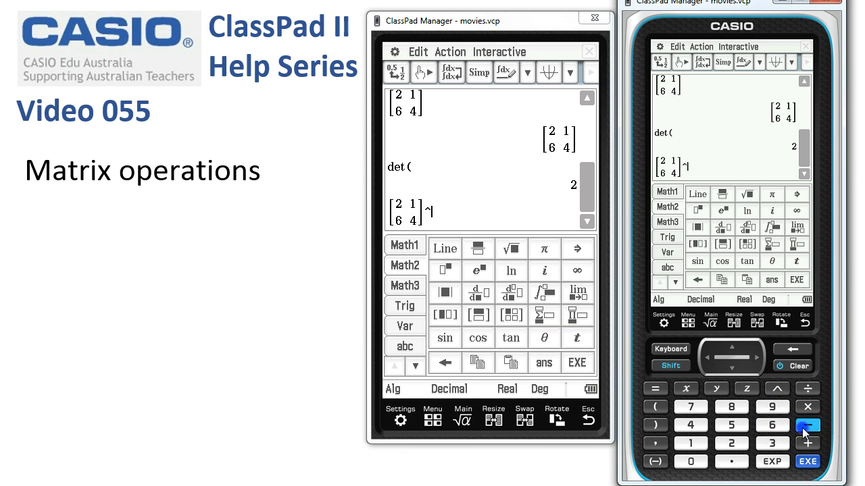
left_click(689, 440)
left_click(576, 363)
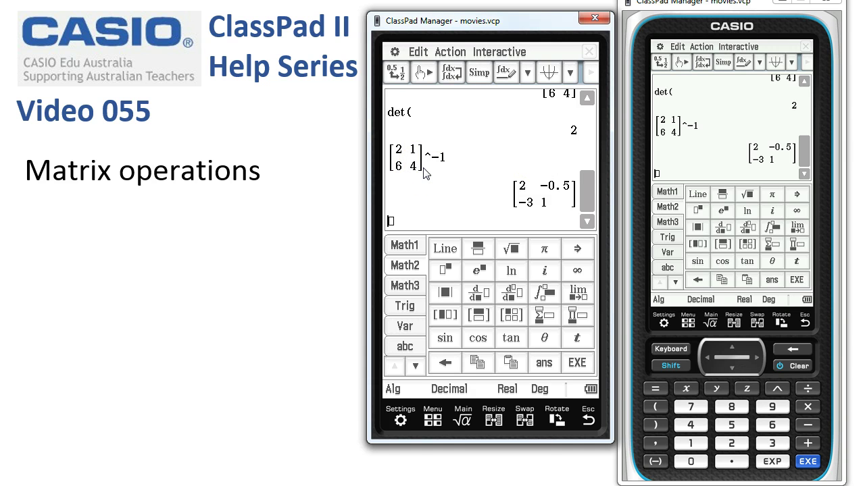
left_click_drag(418, 172, 402, 163)
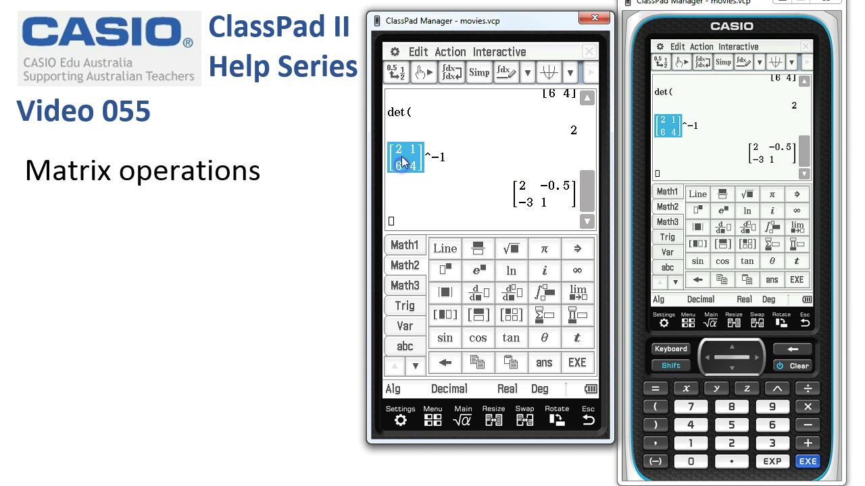
left_click_drag(392, 217, 392, 218)
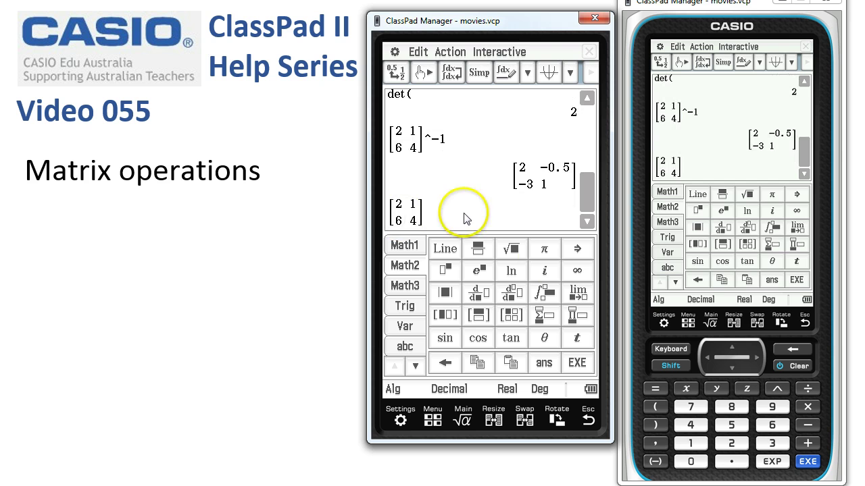
- Store the matrix [2 1;6 4] into the capital variable A
left_click(586, 257)
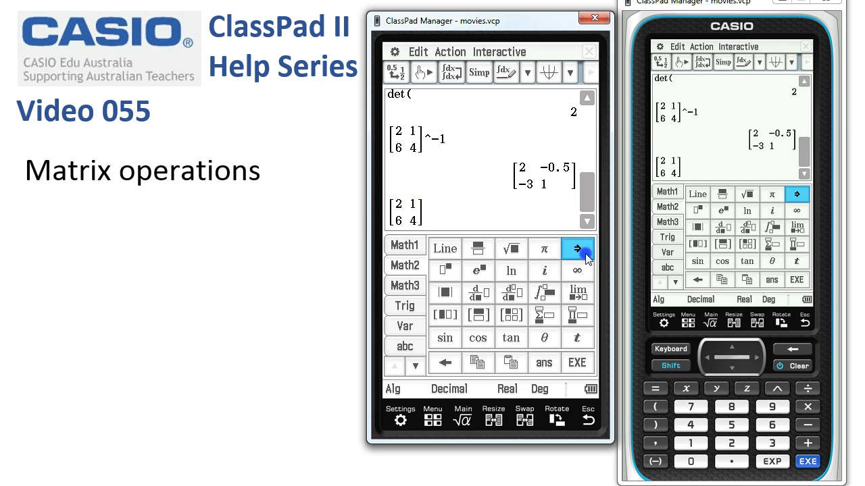
left_click(405, 329)
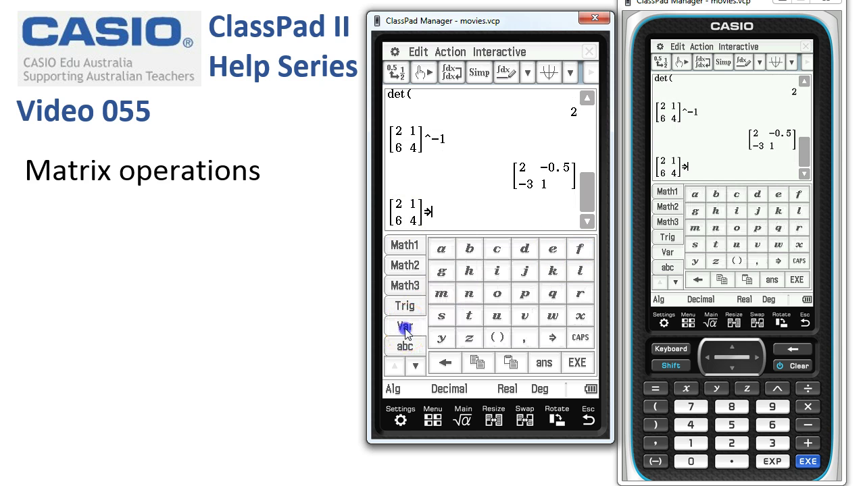
left_click(580, 337)
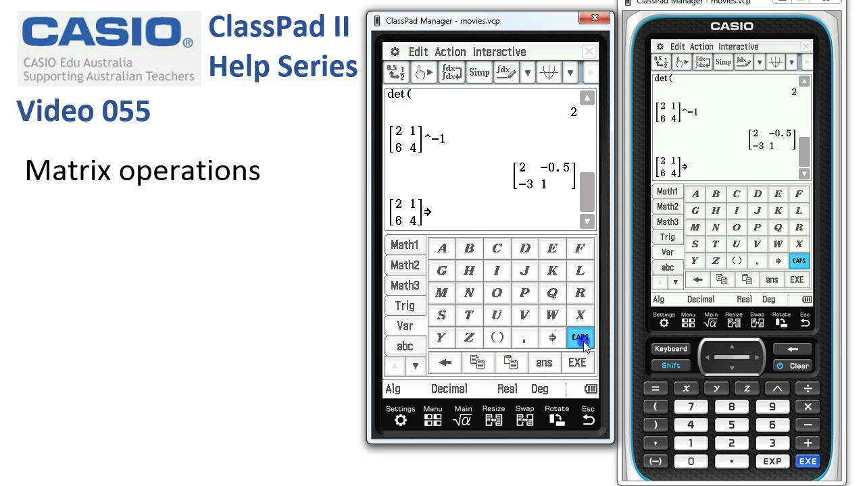
left_click(443, 250)
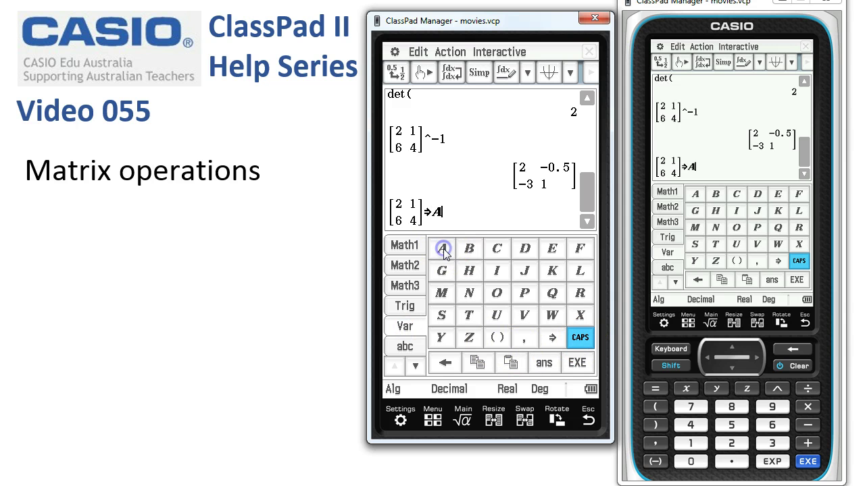
left_click(575, 364)
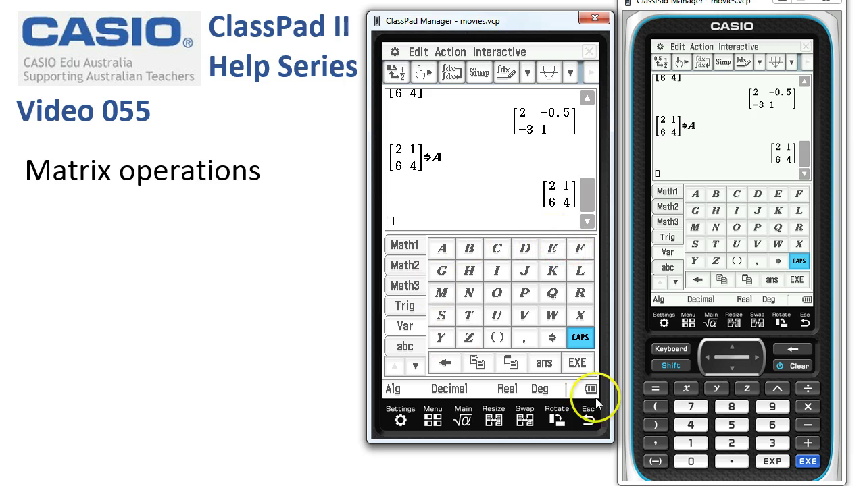
- Evaluate 2A, giving [4 2;12 8]
left_click(729, 446)
left_click(443, 249)
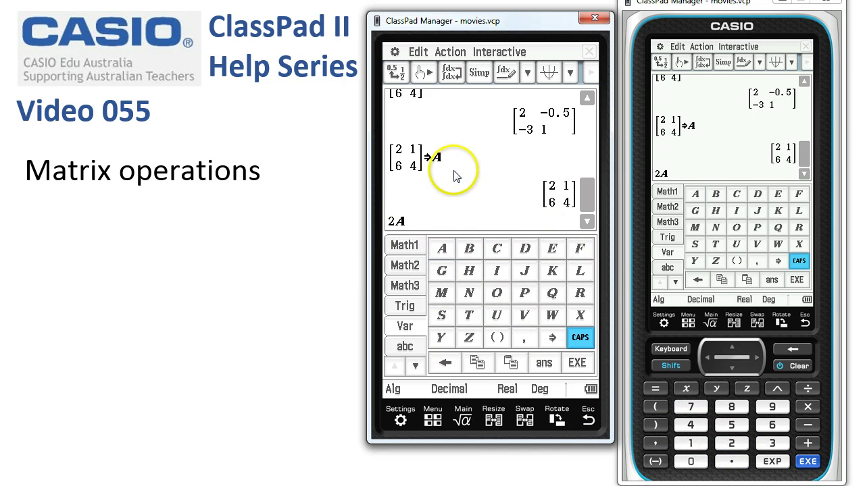
left_click(577, 363)
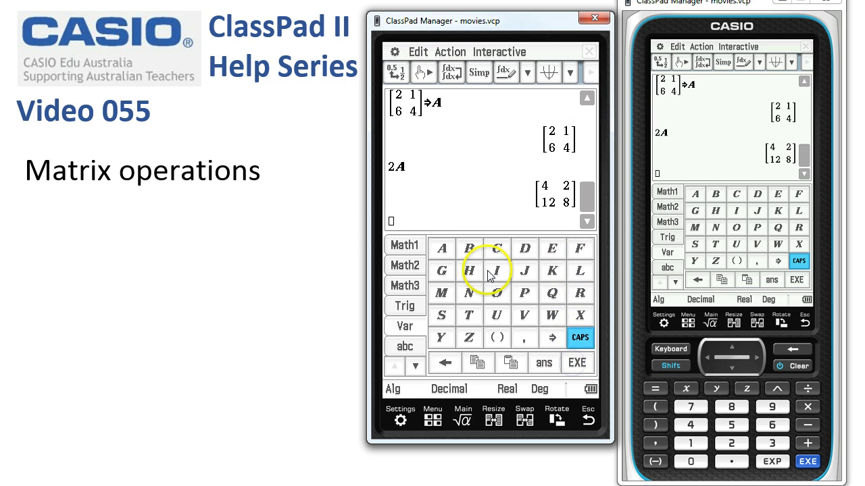